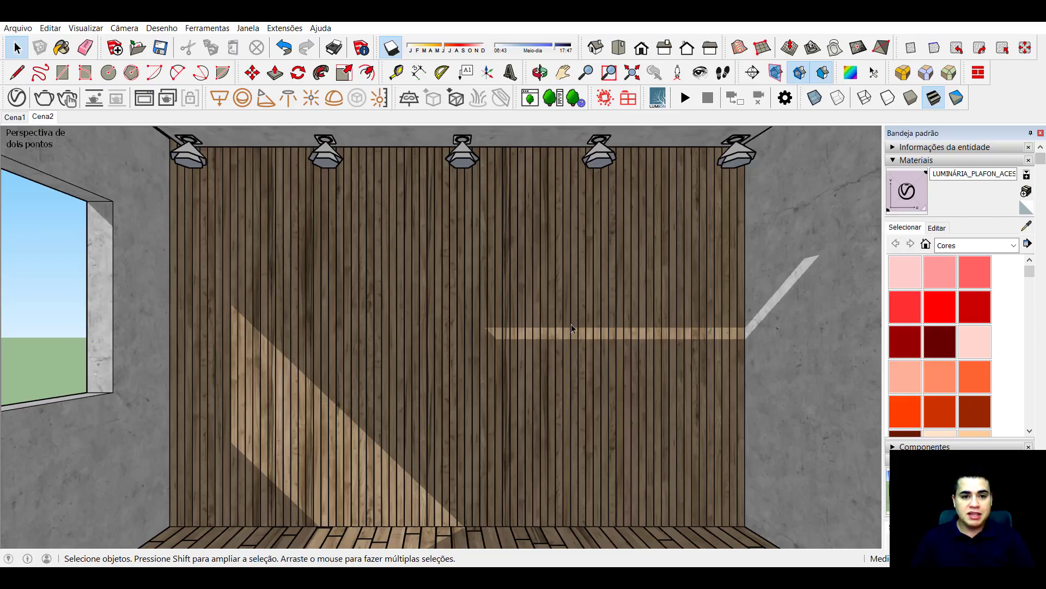
# Step: Start a V-Ray interactive render of the interior and open the V-Ray Asset Editor
pyautogui.click(68, 100)
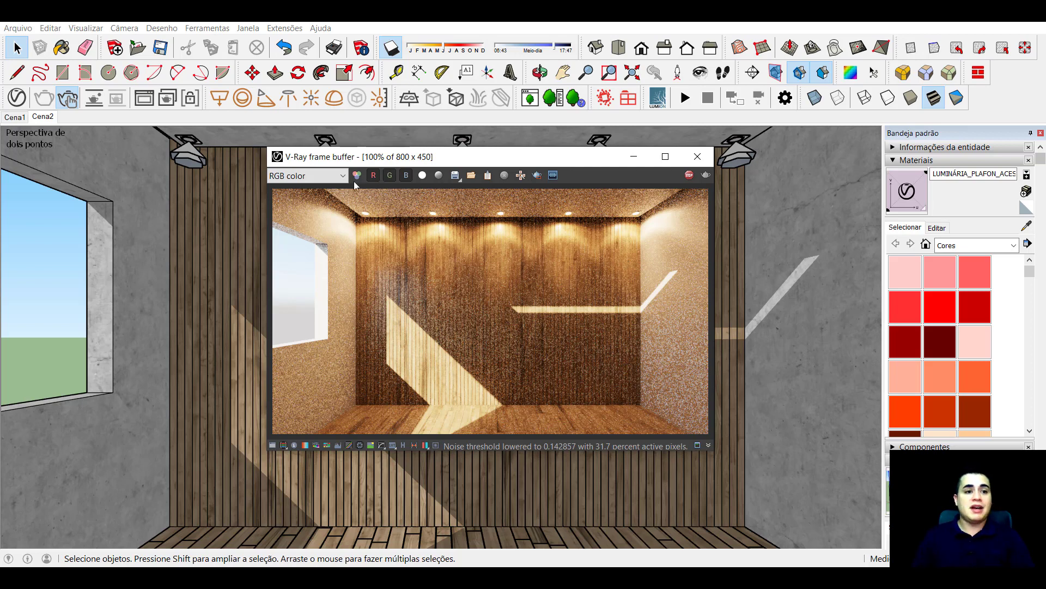
pyautogui.click(17, 98)
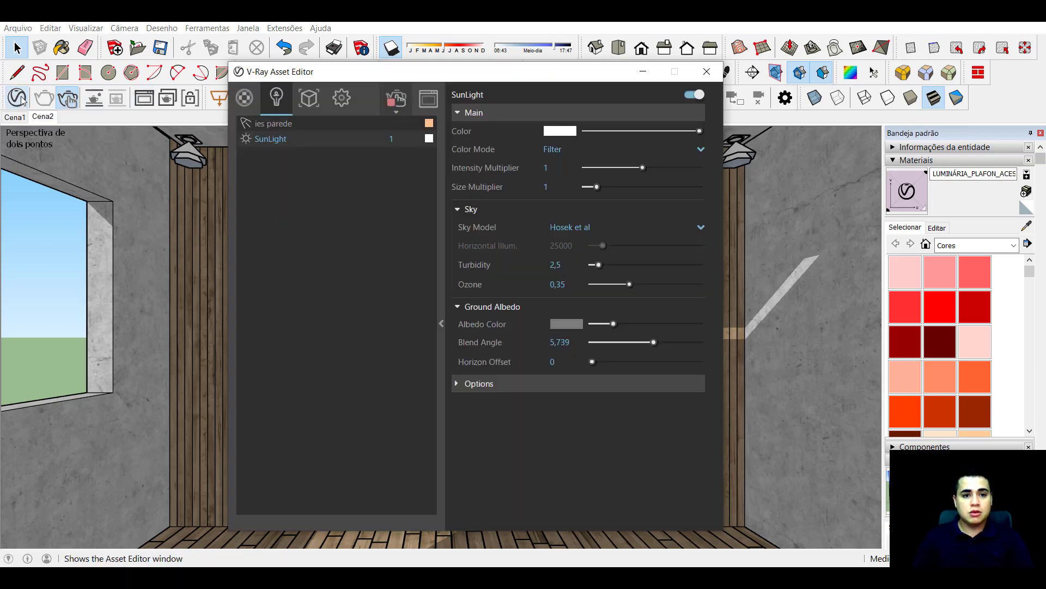
# Step: Turn on Material Override in the render settings and place the editor beside the render window
pyautogui.click(347, 104)
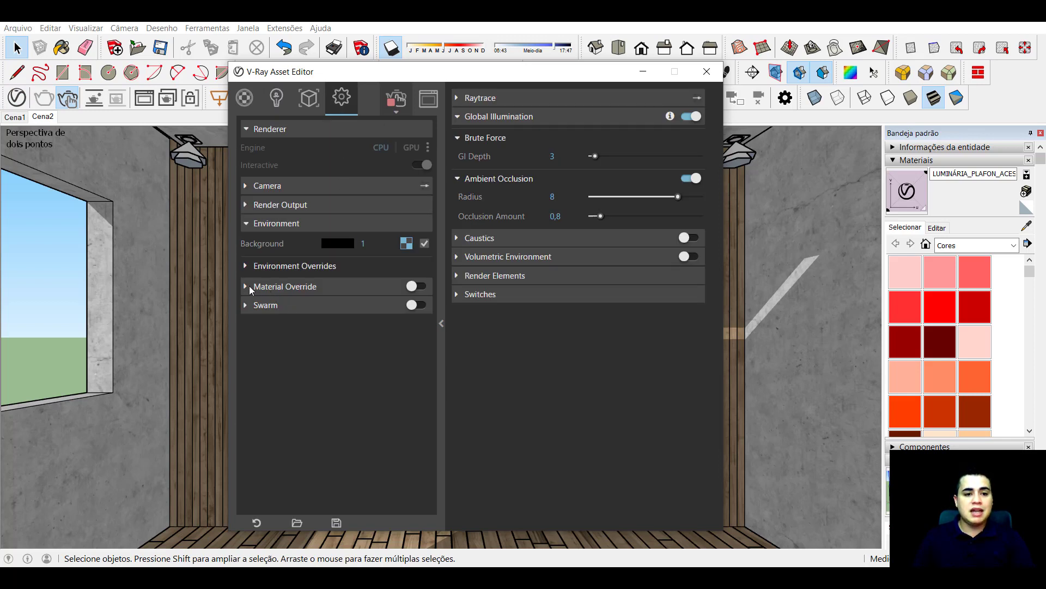
pyautogui.click(413, 286)
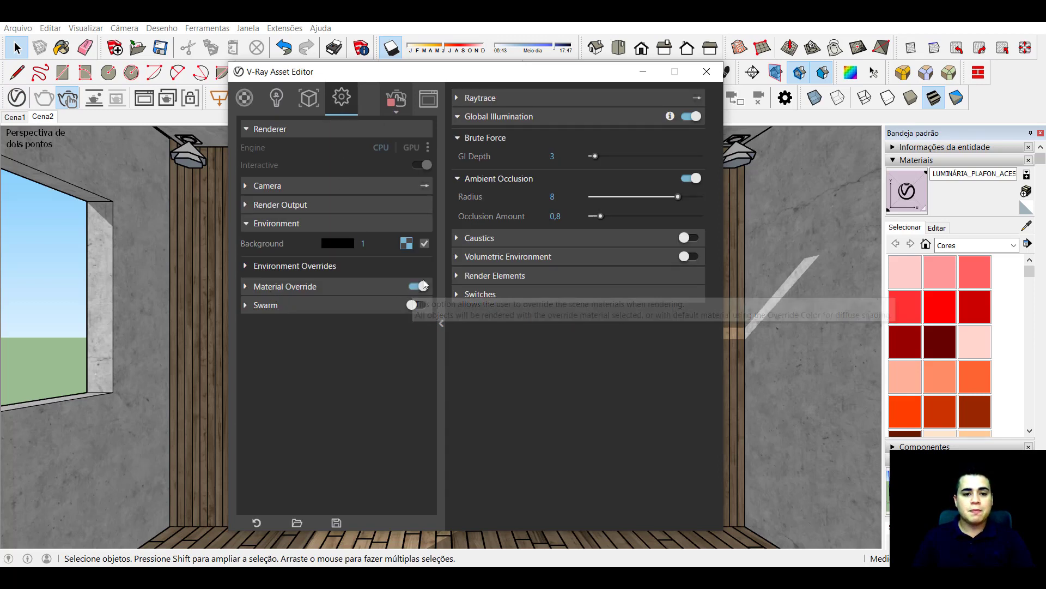
pyautogui.moveTo(431, 76)
pyautogui.mouseDown()
pyautogui.moveTo(543, 96)
pyautogui.moveTo(768, 104)
pyautogui.mouseUp()
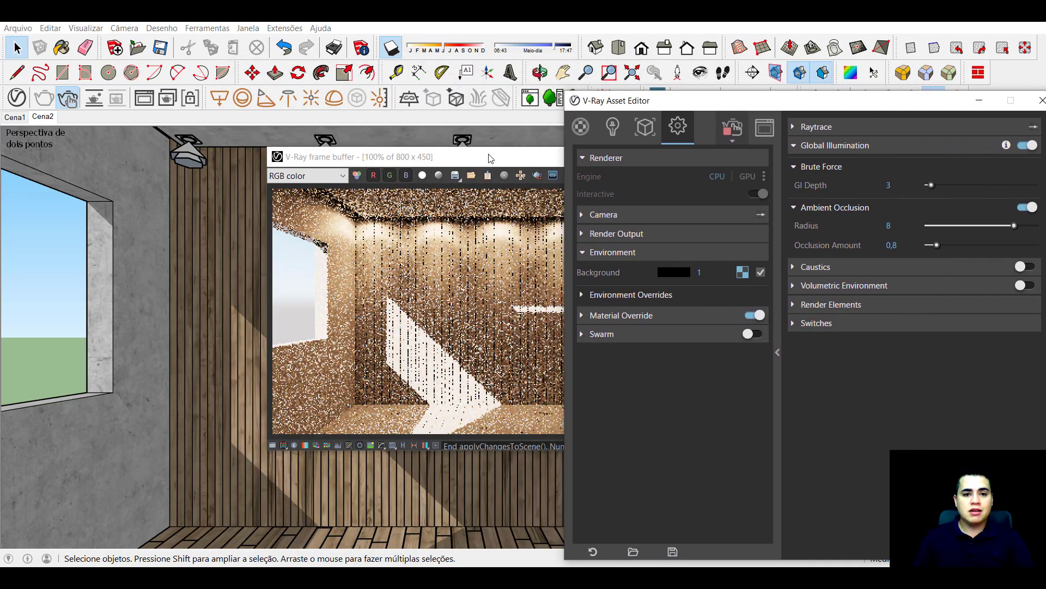
pyautogui.moveTo(492, 160); pyautogui.dragTo(354, 146)
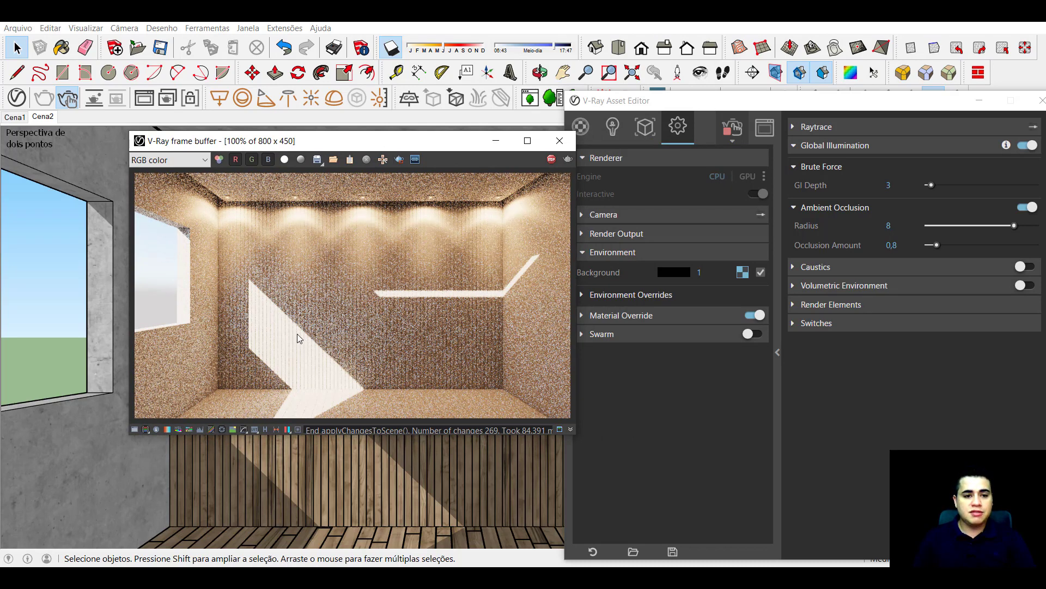
# Step: Disable the 'ies parede' light and return to the render settings
pyautogui.click(615, 129)
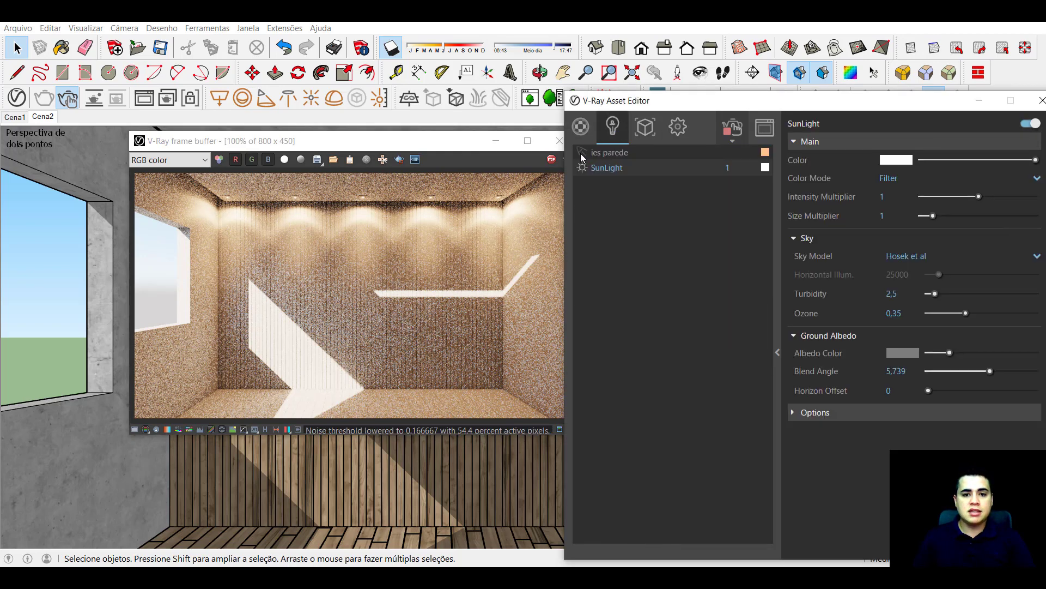
pyautogui.click(582, 154)
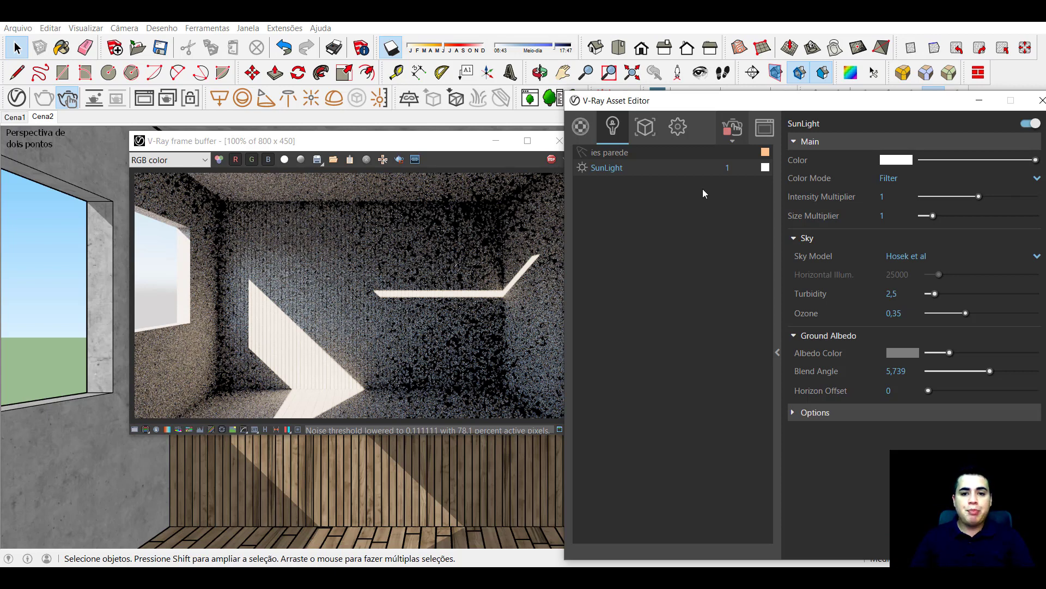
pyautogui.click(678, 127)
# Step: Set the Material Override colour to a neutral grey of RGB 0.616
pyautogui.click(584, 316)
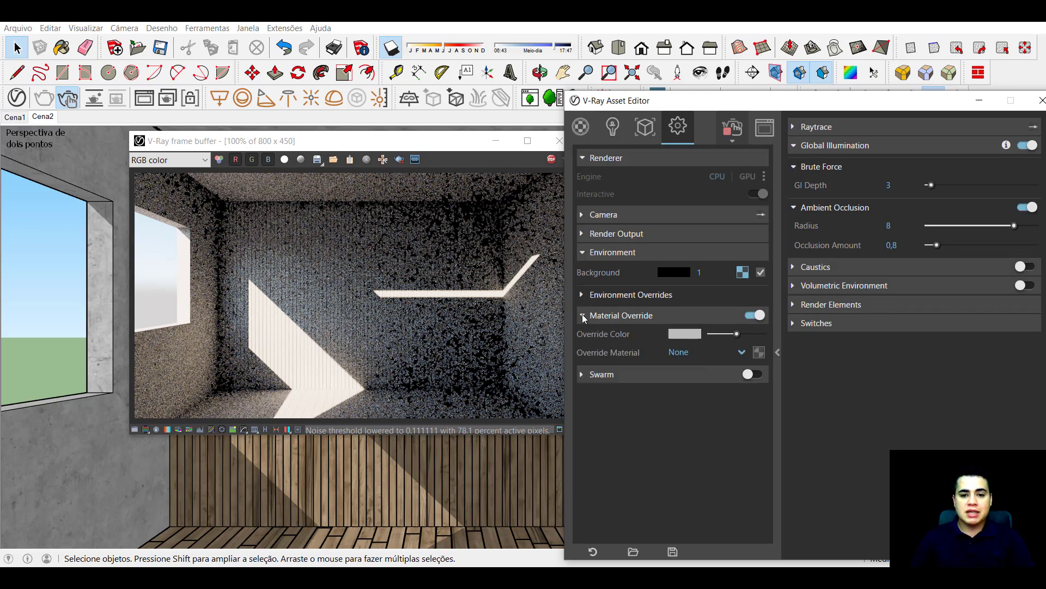
pyautogui.click(686, 341)
pyautogui.moveTo(447, 225)
pyautogui.mouseDown()
pyautogui.moveTo(501, 156)
pyautogui.moveTo(771, 170)
pyautogui.mouseUp()
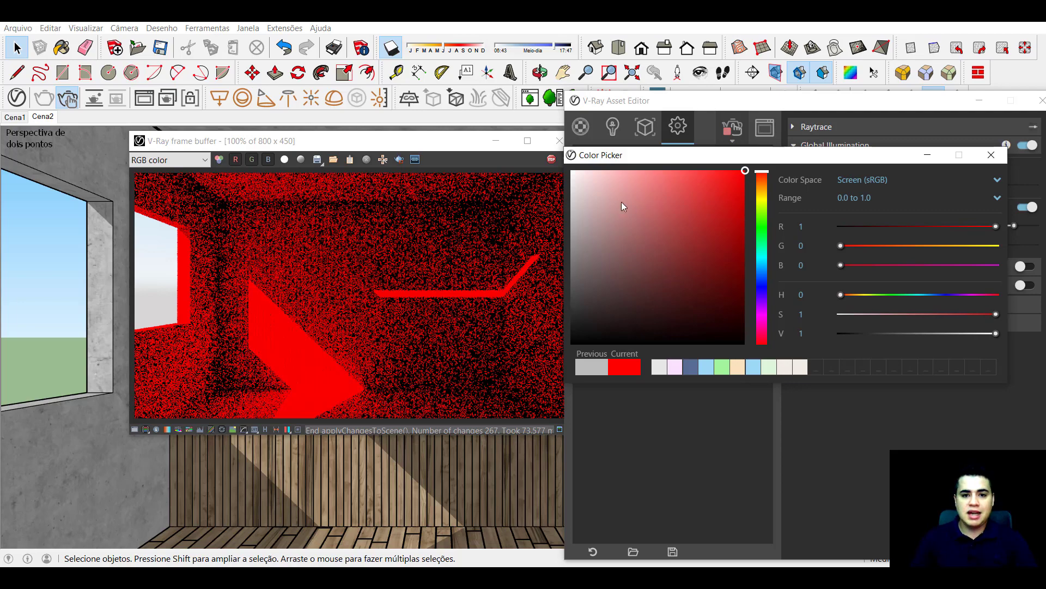
pyautogui.moveTo(623, 207); pyautogui.dragTo(561, 238)
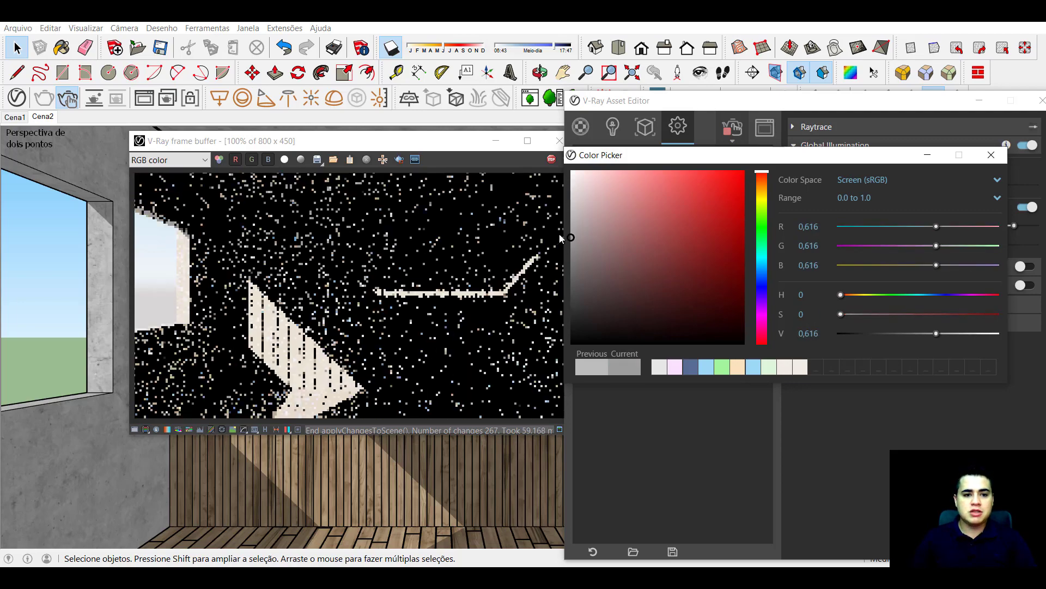
pyautogui.moveTo(859, 153); pyautogui.dragTo(706, 185)
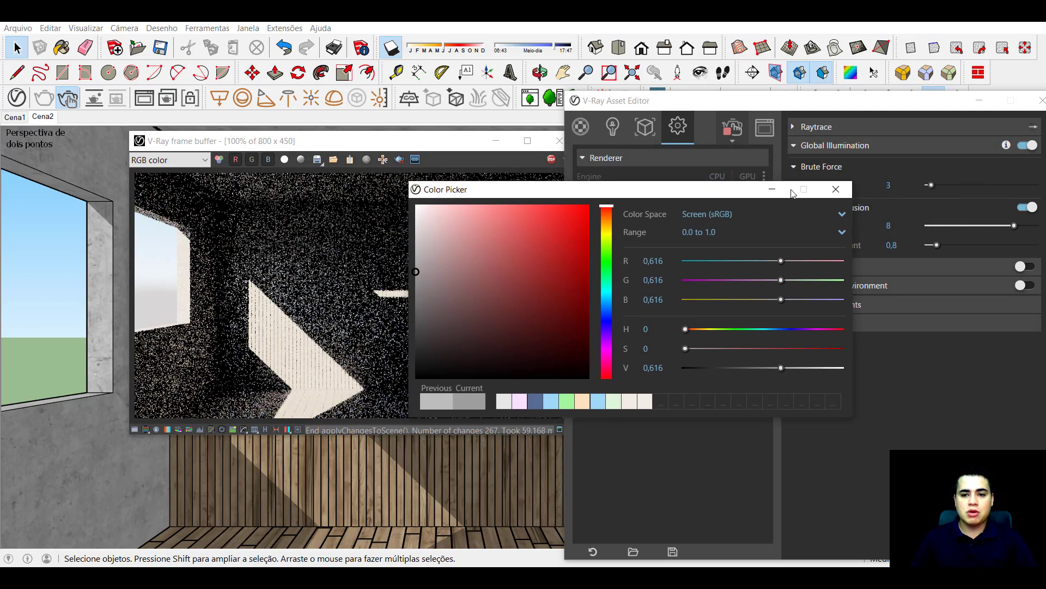
pyautogui.click(839, 187)
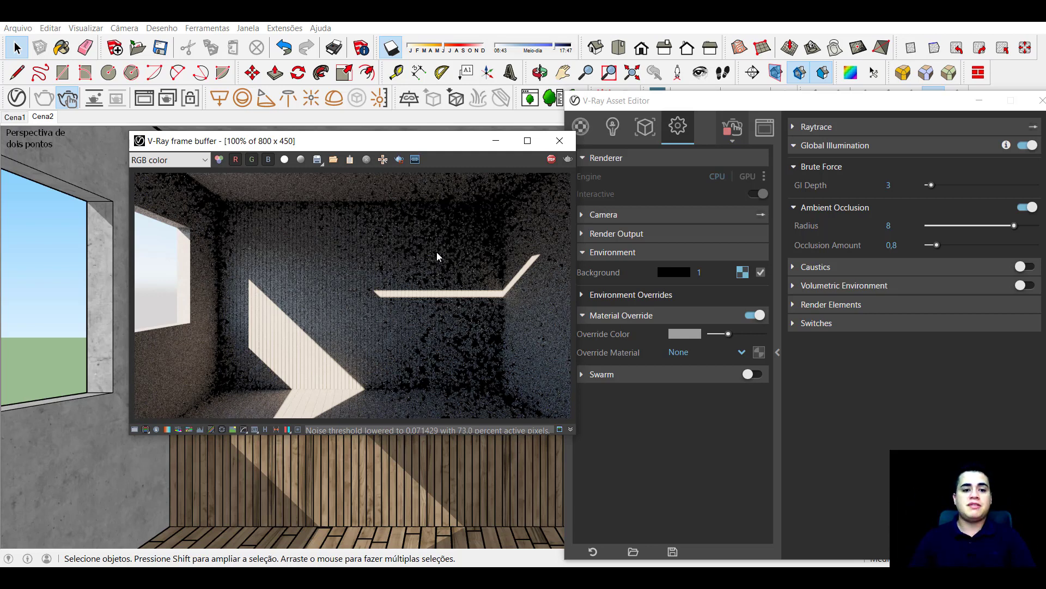
pyautogui.click(581, 126)
pyautogui.moveTo(435, 145); pyautogui.dragTo(343, 152)
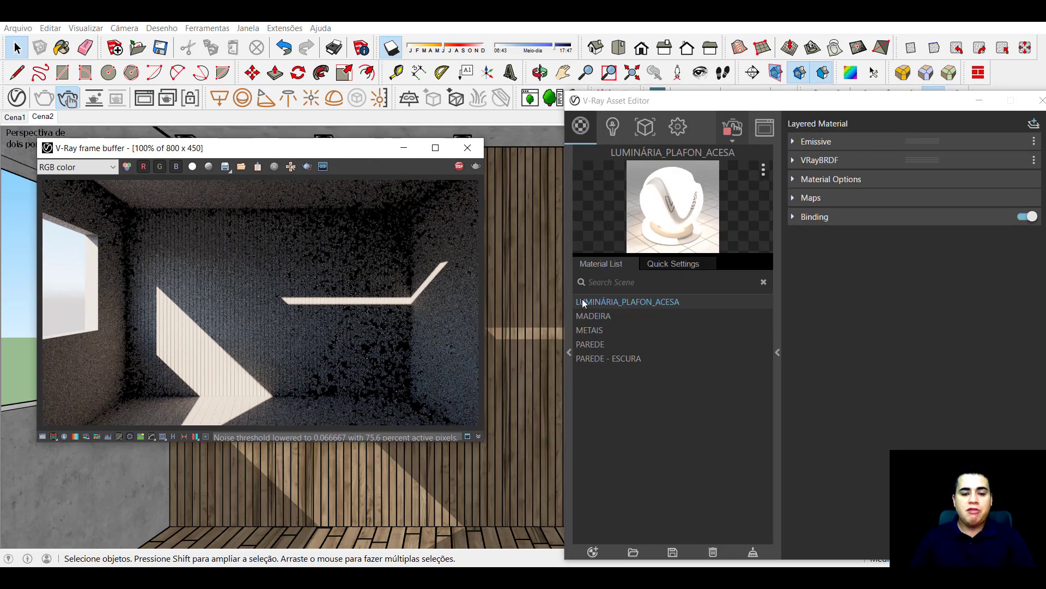
pyautogui.click(606, 318)
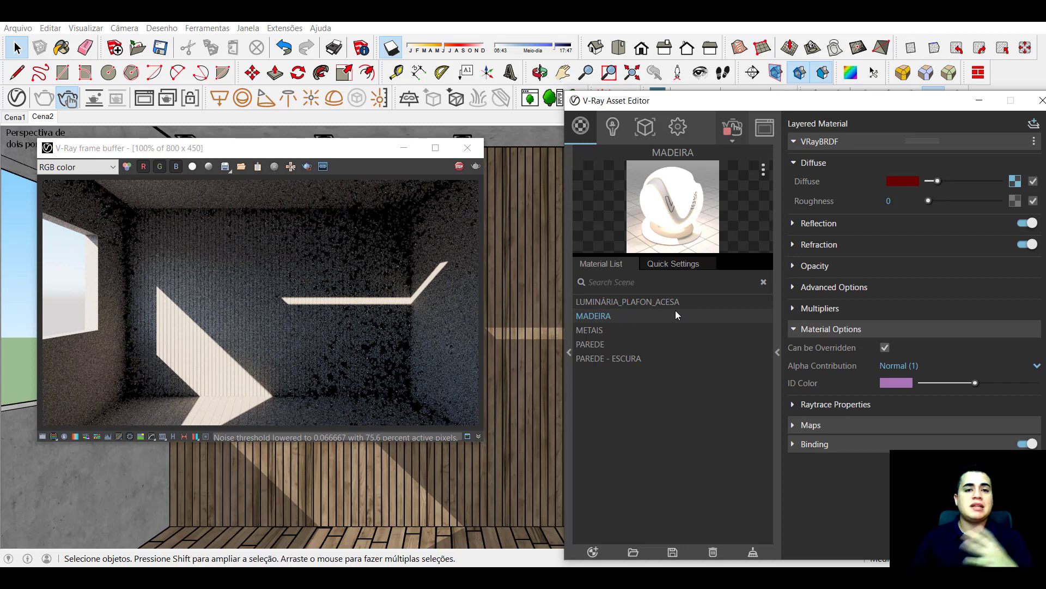
pyautogui.click(596, 329)
pyautogui.click(608, 345)
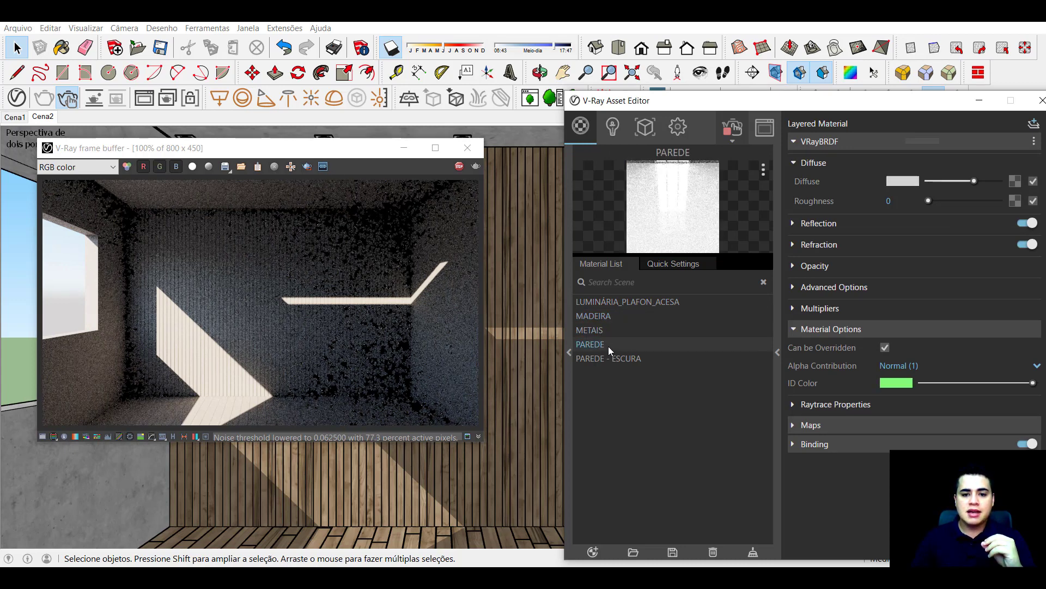
pyautogui.click(621, 358)
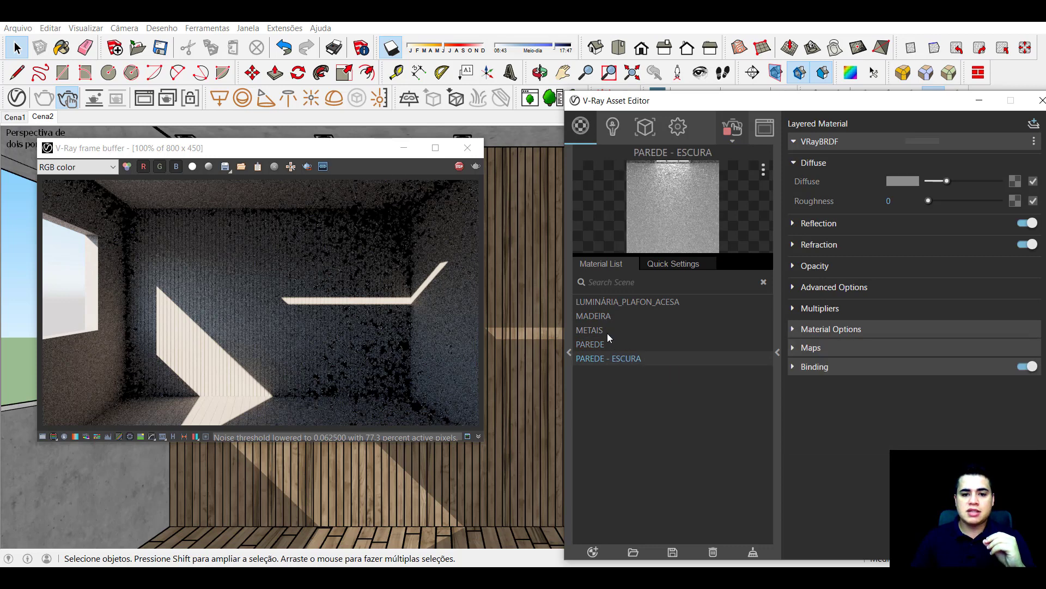
pyautogui.click(607, 317)
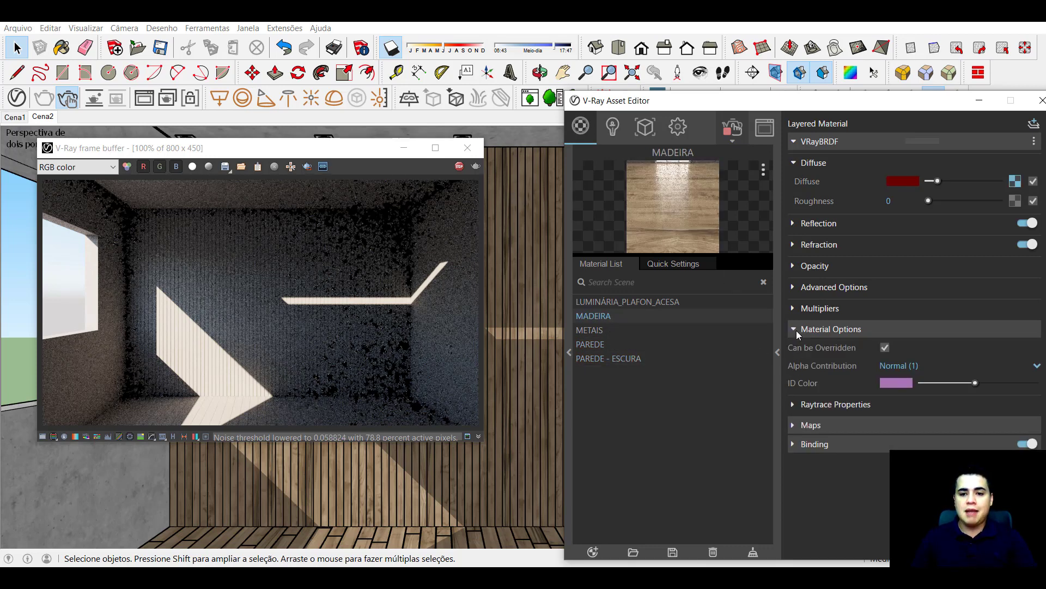
pyautogui.moveTo(810, 103); pyautogui.dragTo(760, 69)
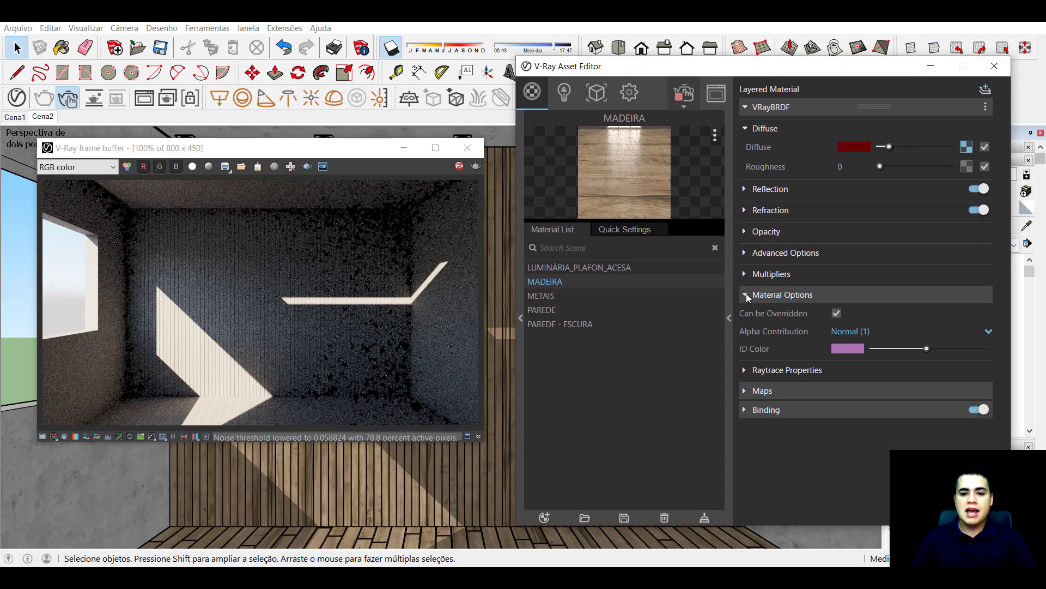
pyautogui.click(747, 295)
pyautogui.click(747, 295)
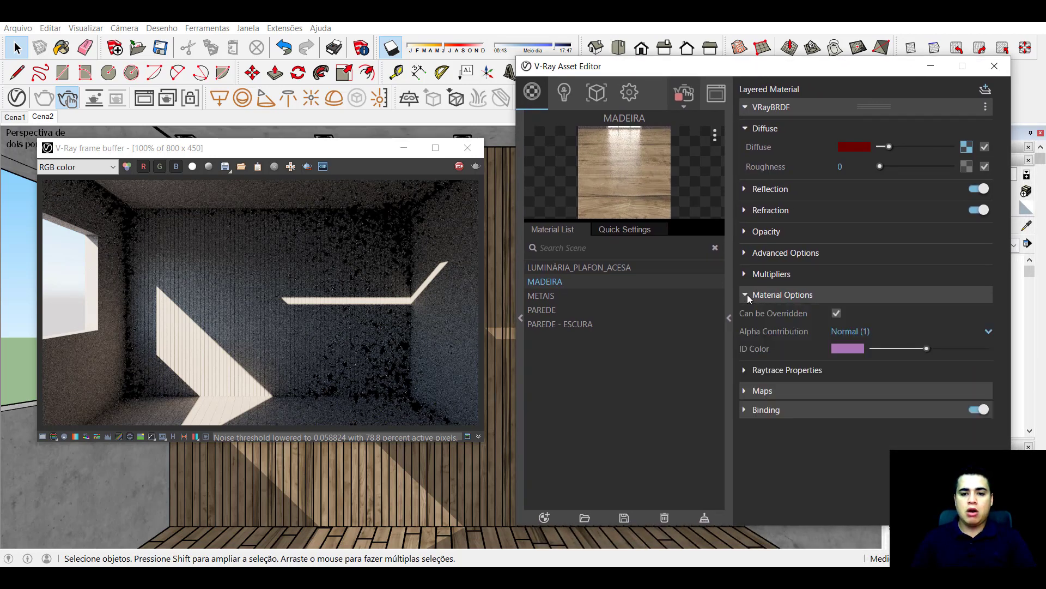
# Step: Uncheck Can be Overridden on MADEIRA, and give it a white reflection colour with 0.6 glossiness
pyautogui.click(836, 314)
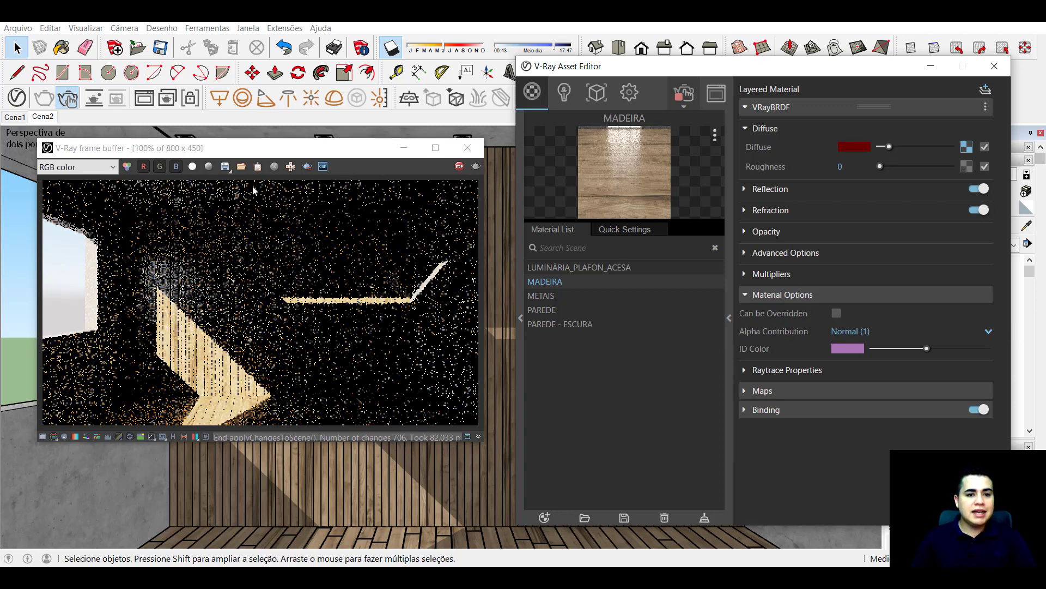
pyautogui.moveTo(335, 151); pyautogui.dragTo(336, 157)
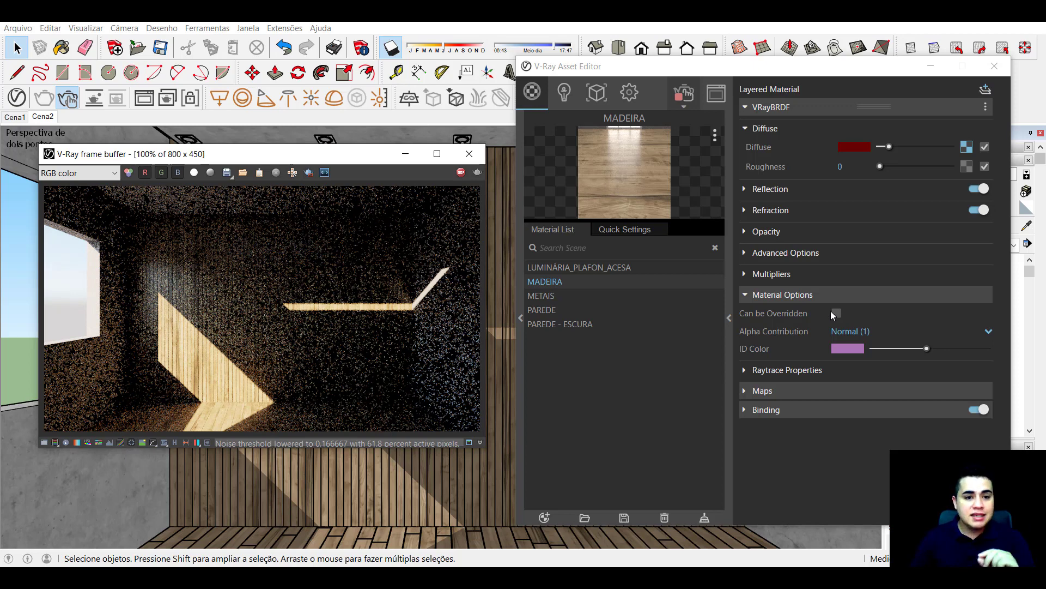
pyautogui.click(744, 189)
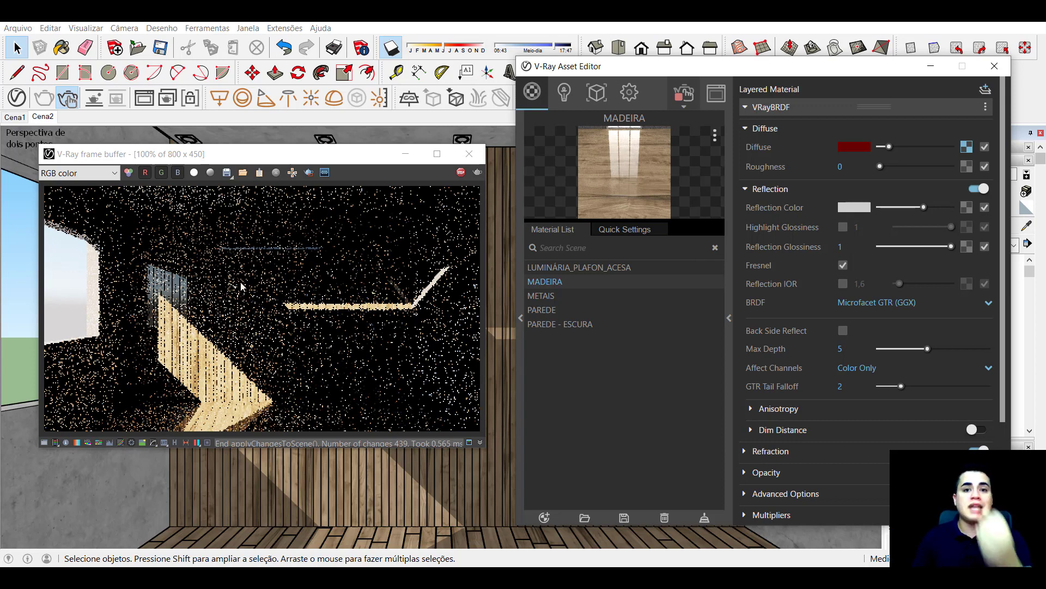
pyautogui.moveTo(924, 207); pyautogui.dragTo(992, 218)
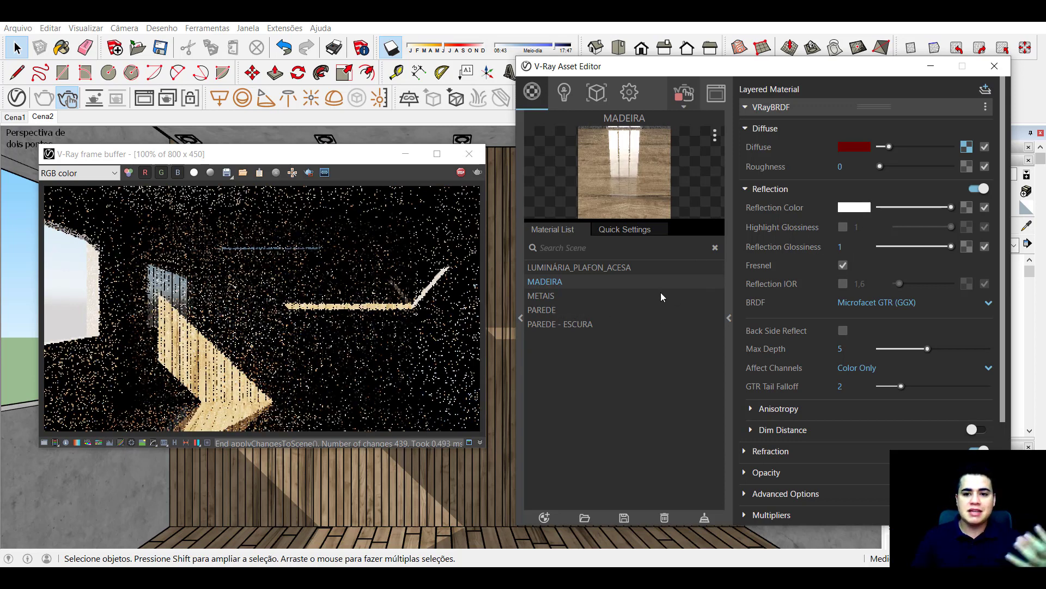
pyautogui.doubleClick(848, 246)
pyautogui.write('6')
pyautogui.press('Return')
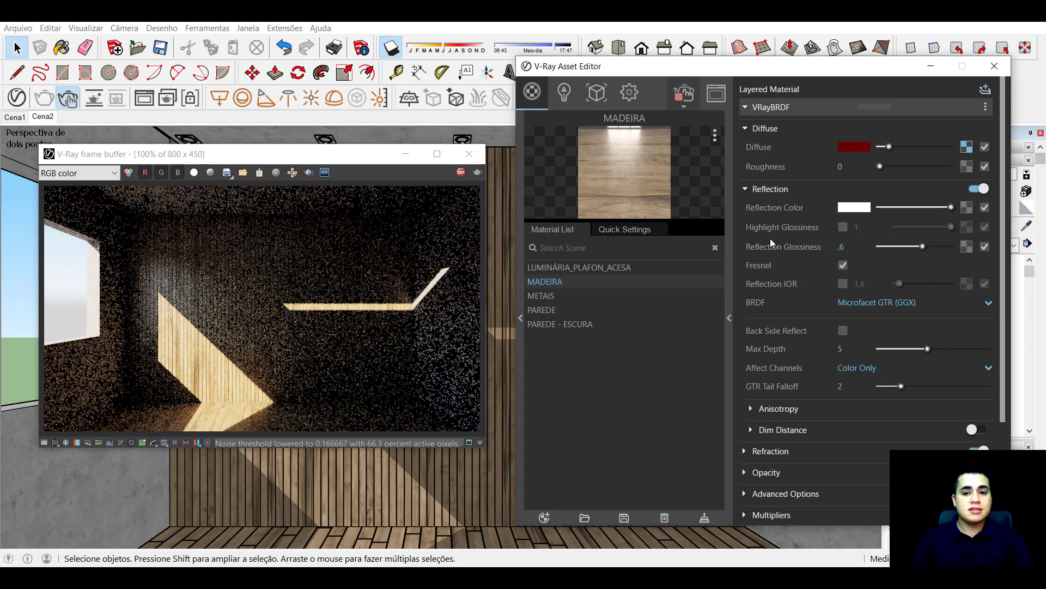
# Step: Uncheck Can be Overridden on PAREDE - ESCURA and change its diffuse colour to bright blue
pyautogui.click(745, 188)
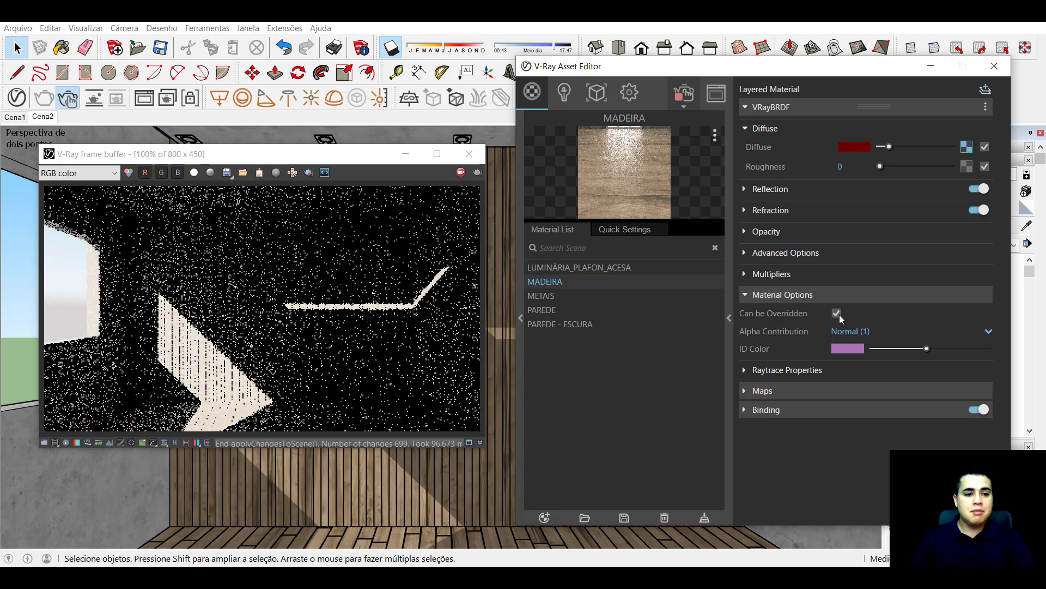
pyautogui.click(651, 323)
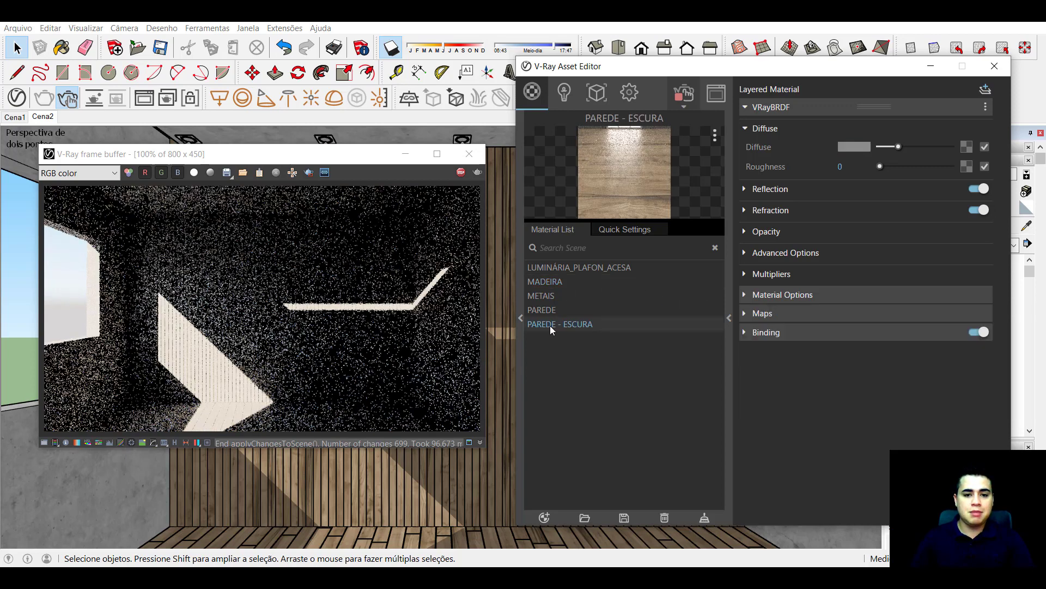
pyautogui.click(746, 294)
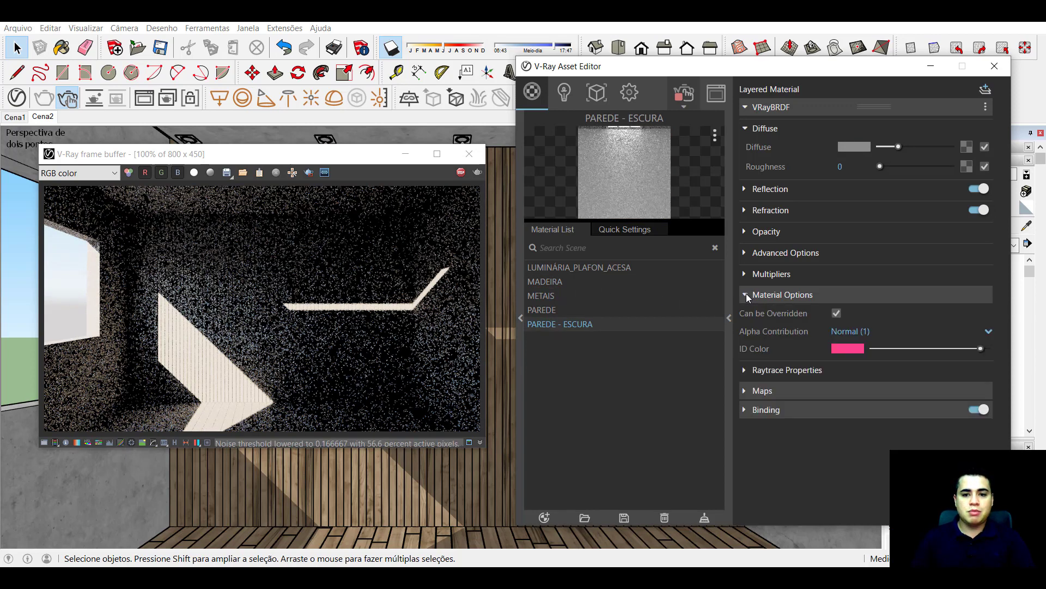
pyautogui.click(836, 313)
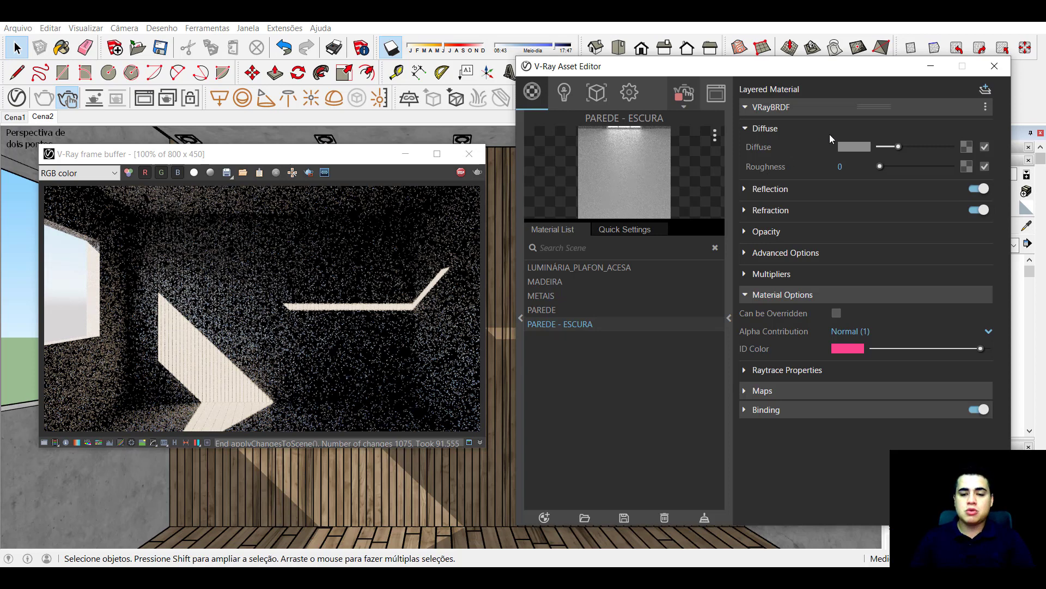
pyautogui.click(851, 148)
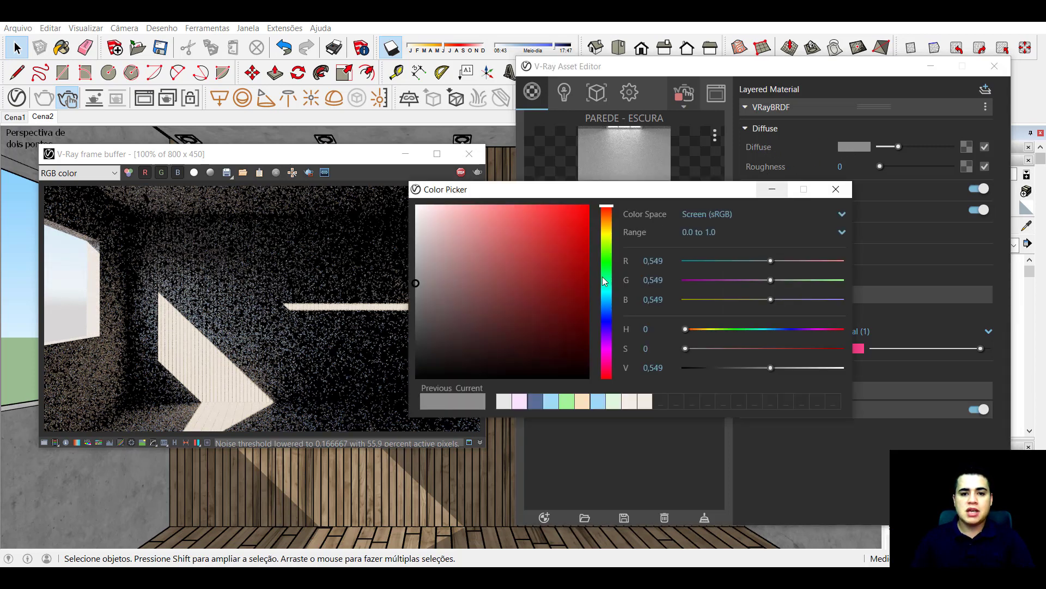
pyautogui.click(551, 248)
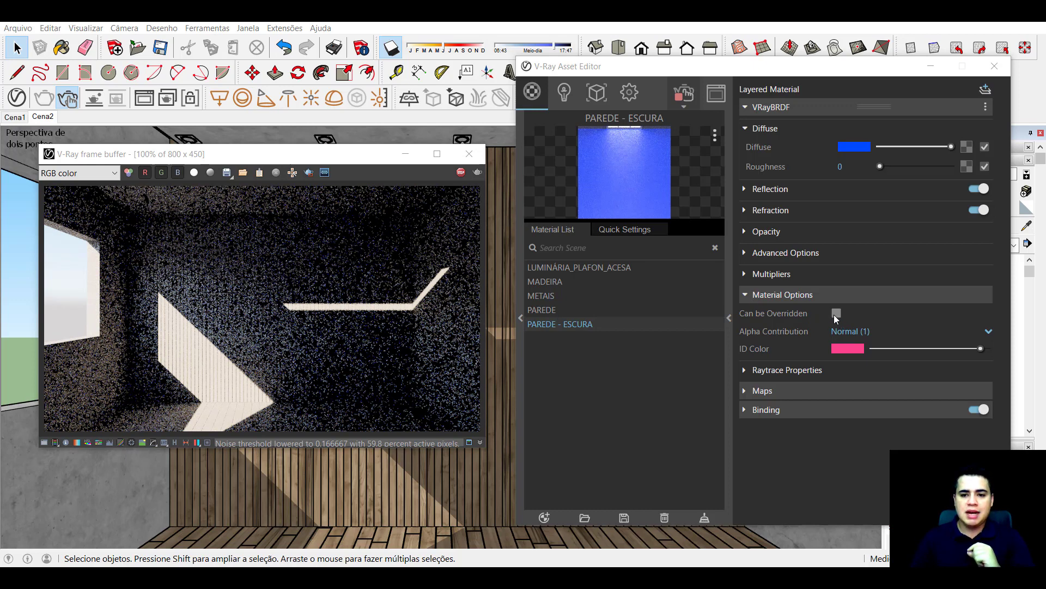
pyautogui.click(836, 313)
# Step: Uncheck Can be Overridden on PAREDE and set its diffuse colour to saturated blue
pyautogui.click(566, 312)
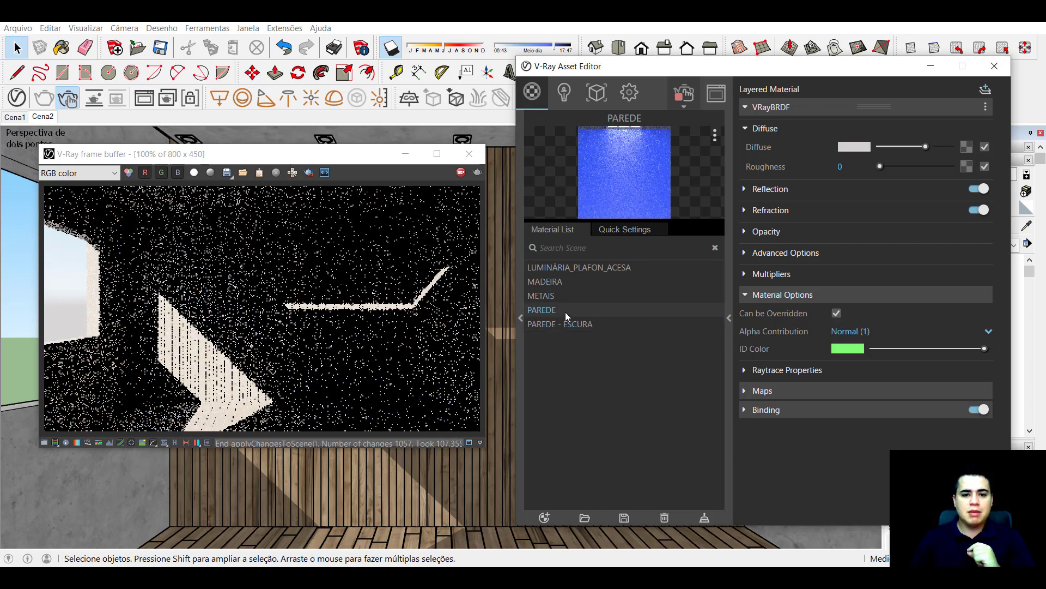
pyautogui.click(837, 314)
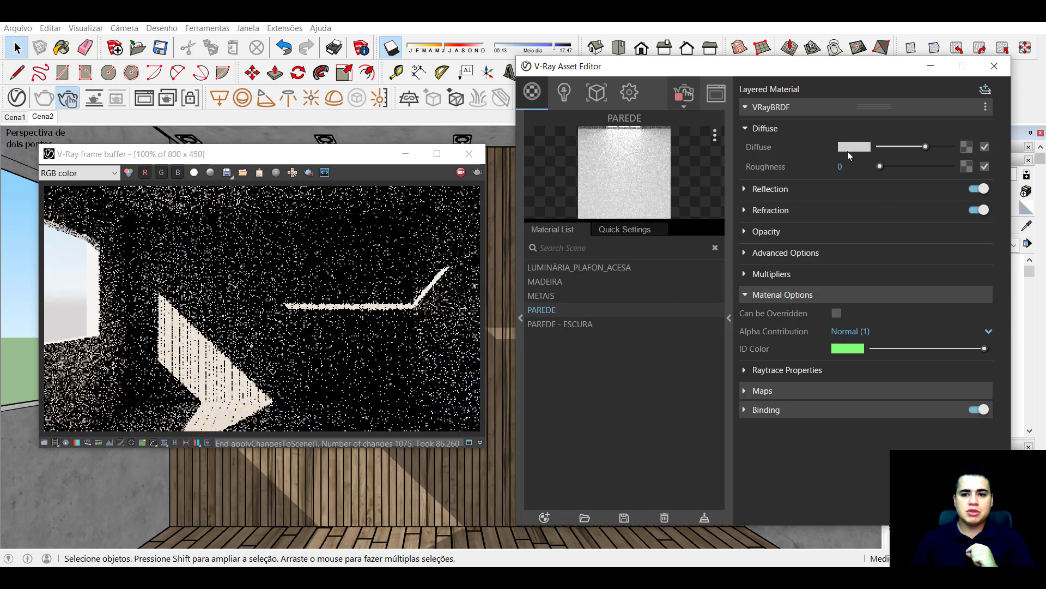
pyautogui.click(851, 147)
pyautogui.click(608, 324)
pyautogui.click(588, 207)
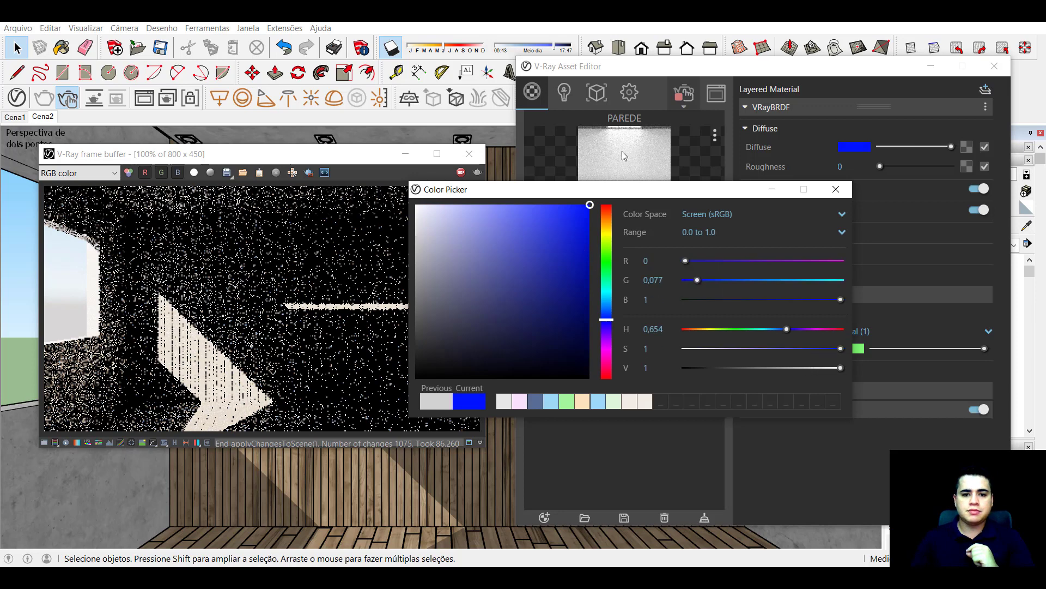
pyautogui.click(836, 189)
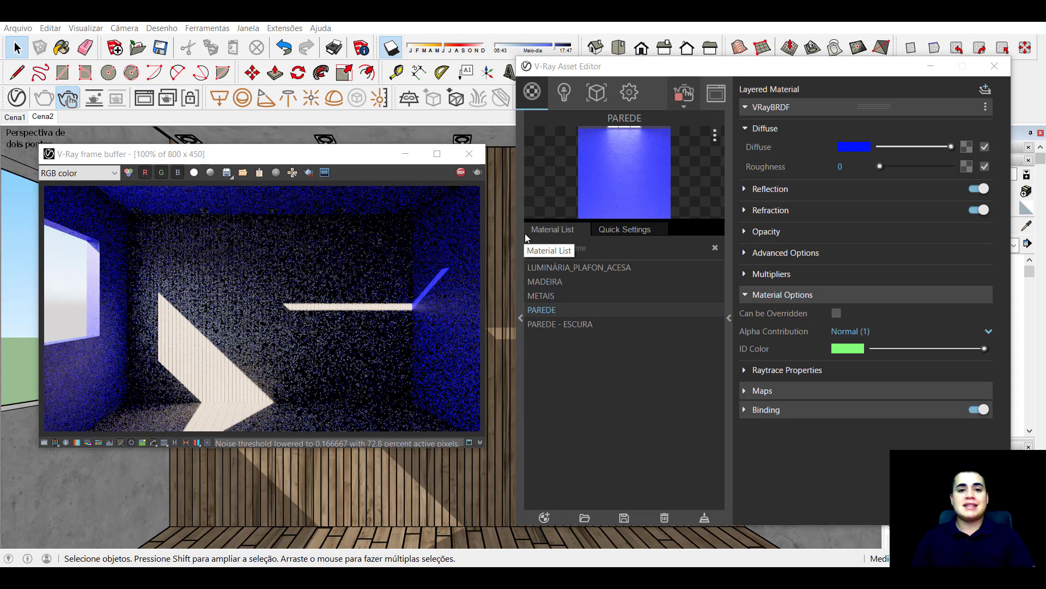
# Step: Switch off the Material Override toggle in the V-Ray render settings
pyautogui.click(628, 95)
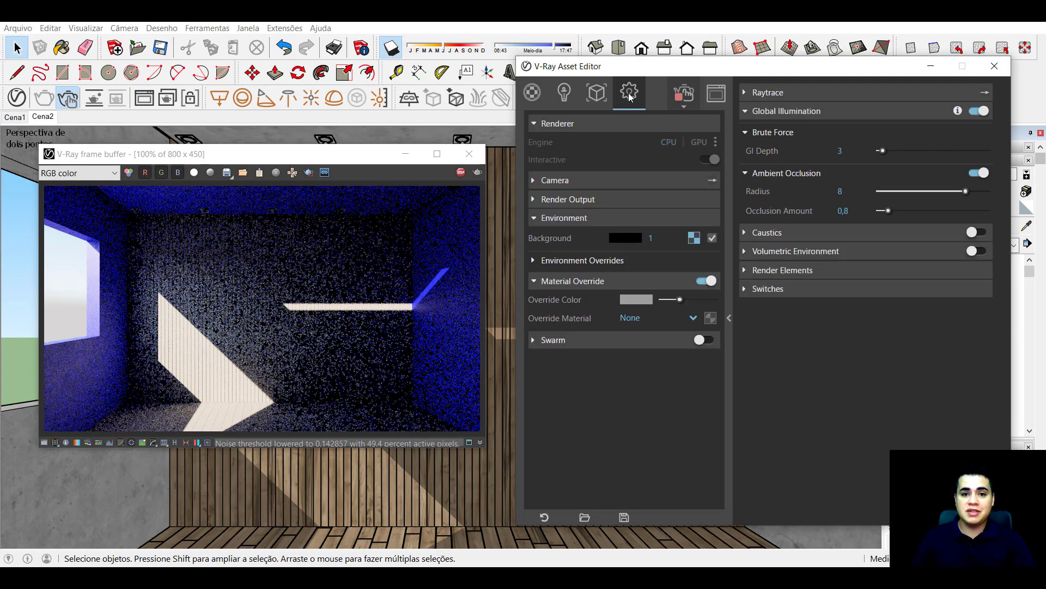
pyautogui.click(705, 282)
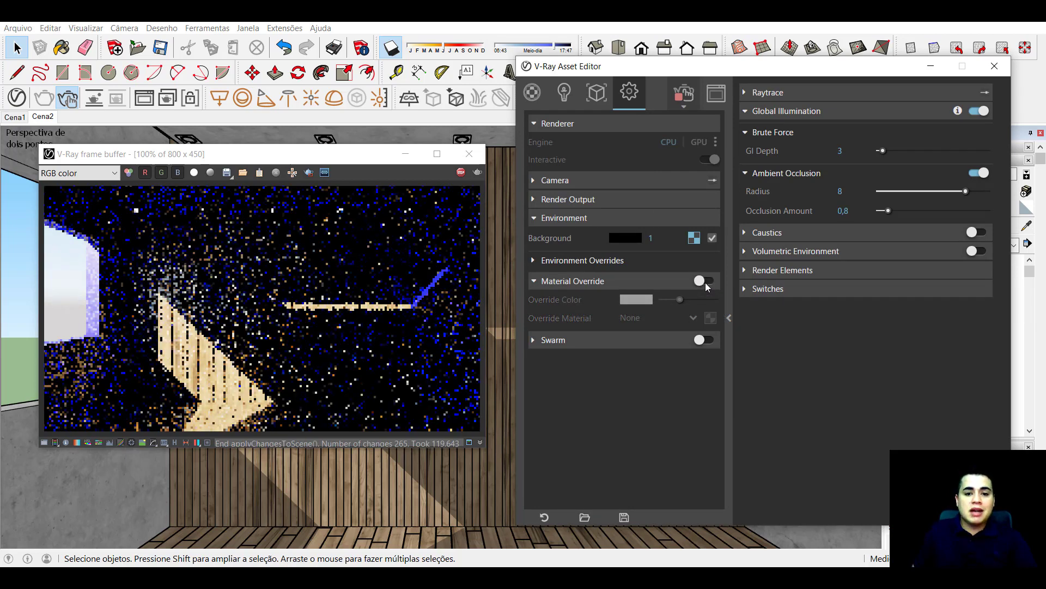